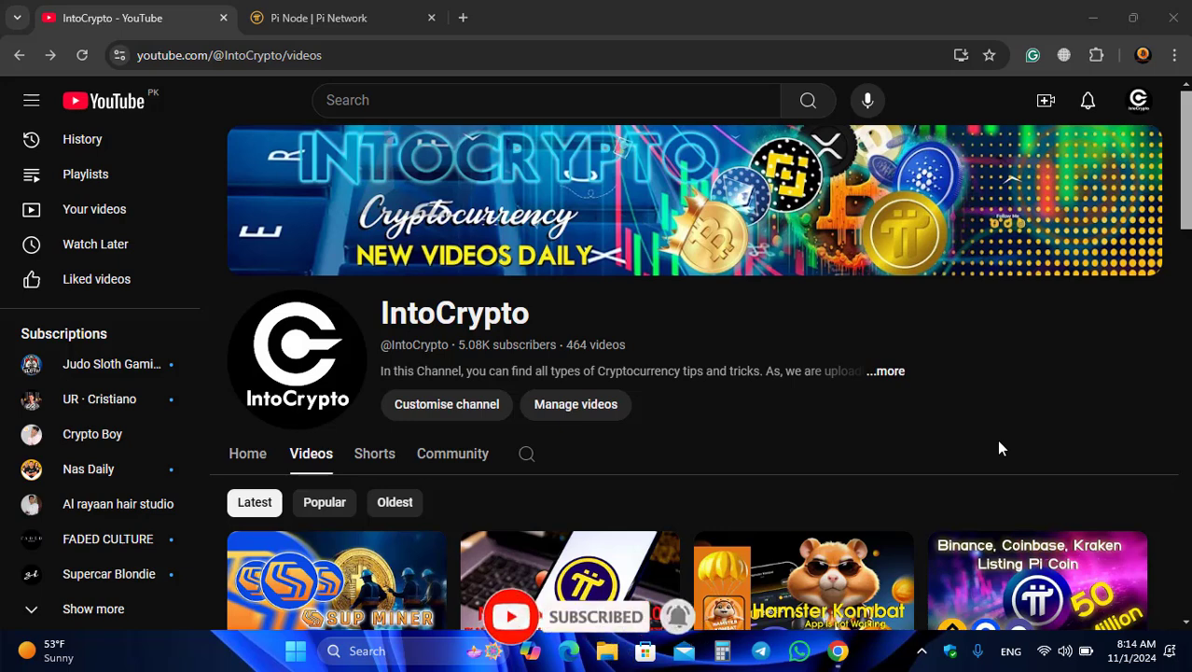
Browse the IntoCrypto Videos tab, then switch to the Pi Node | Pi Network browser tab.
{"action": "scroll", "coordinate": [996, 443], "scroll_direction": "down", "scroll_amount": 2}
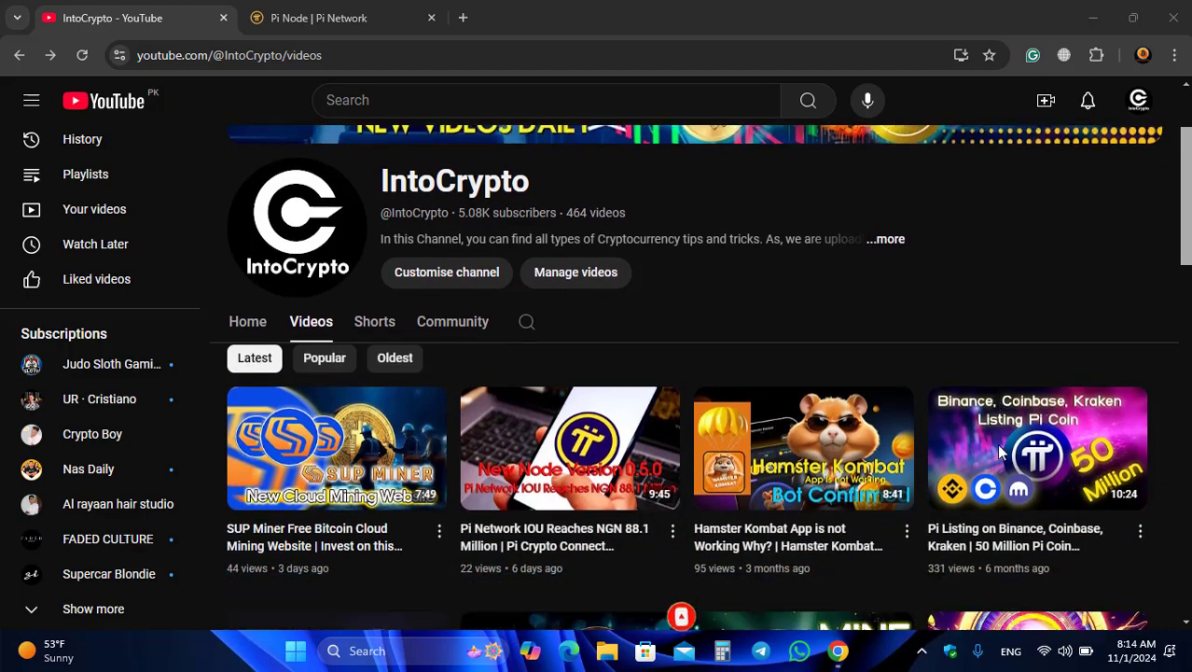
{"action": "scroll", "coordinate": [996, 443], "scroll_direction": "up", "scroll_amount": 2}
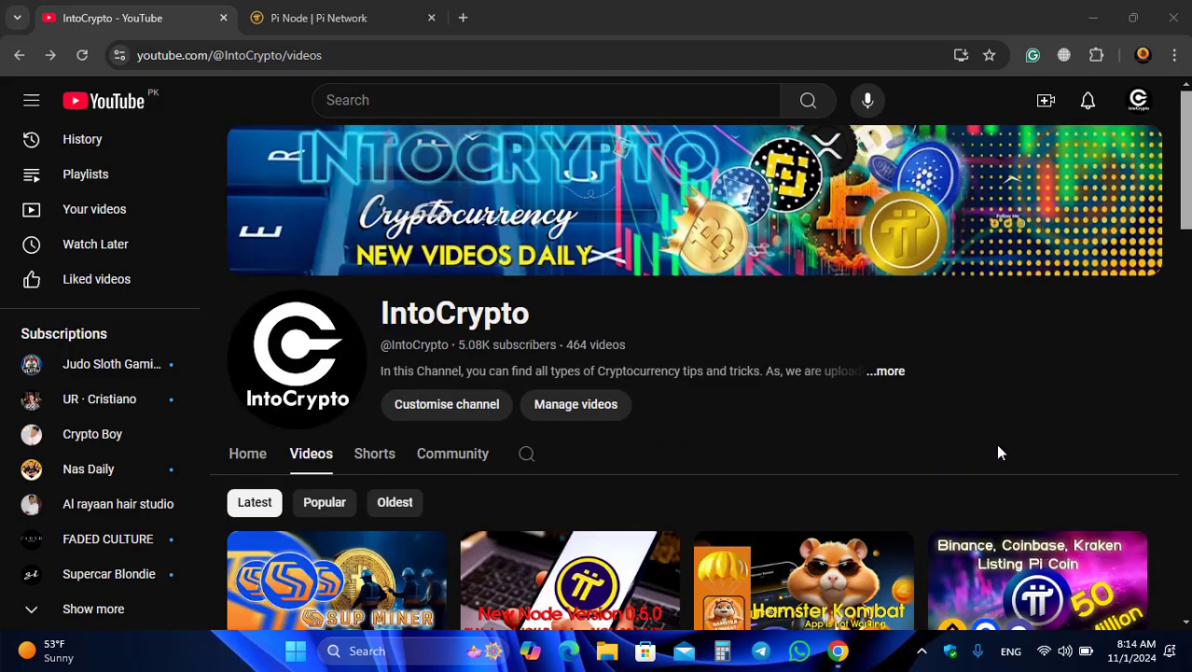
{"action": "scroll", "coordinate": [1000, 448], "scroll_direction": "down", "scroll_amount": 5}
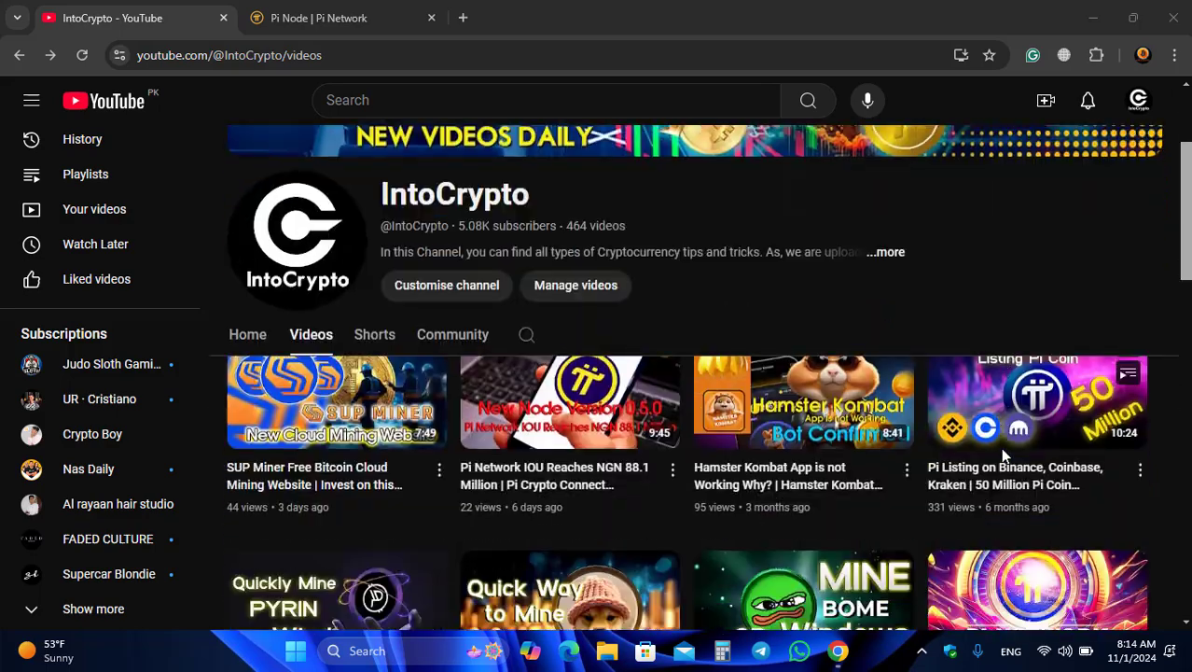
{"action": "scroll", "coordinate": [1008, 466], "scroll_direction": "down", "scroll_amount": 3}
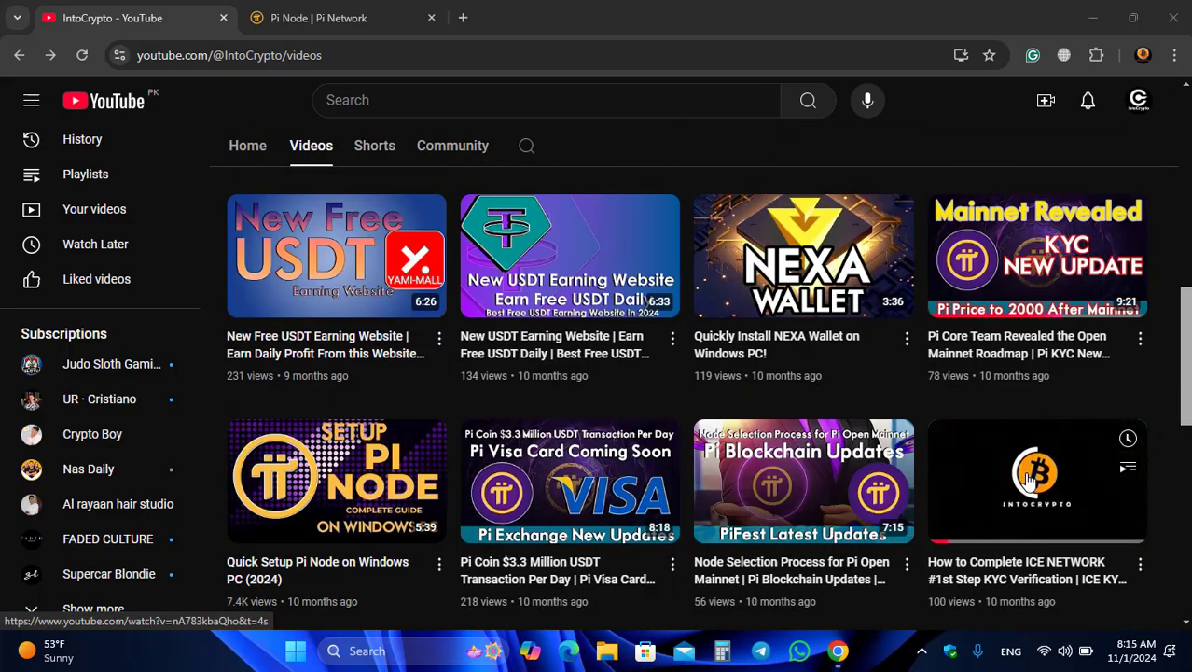
{"action": "scroll", "coordinate": [1024, 484], "scroll_direction": "down", "scroll_amount": 1}
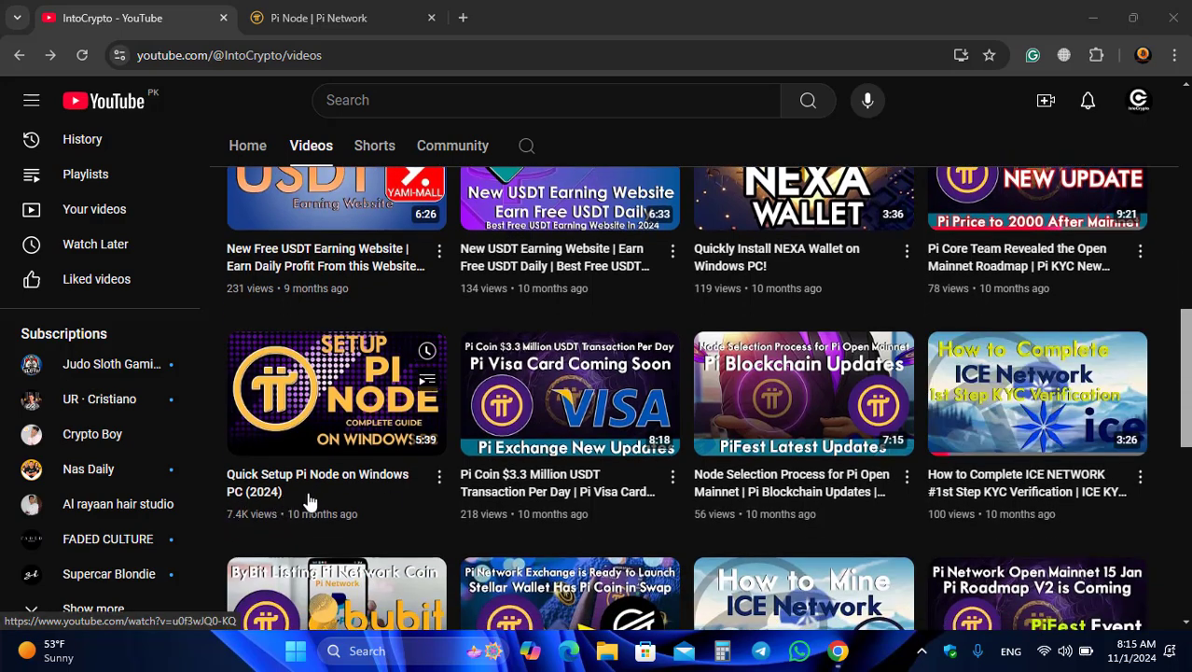
{"action": "mouse_move", "coordinate": [301, 498]}
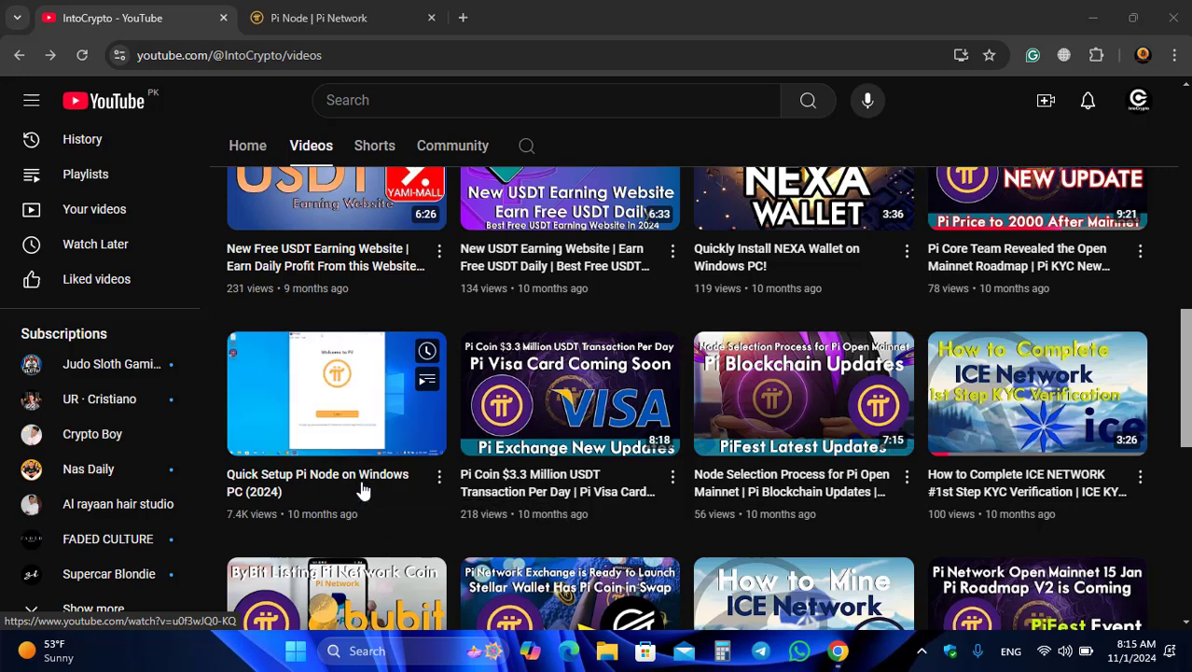
{"action": "scroll", "coordinate": [364, 492], "scroll_direction": "up", "scroll_amount": 8}
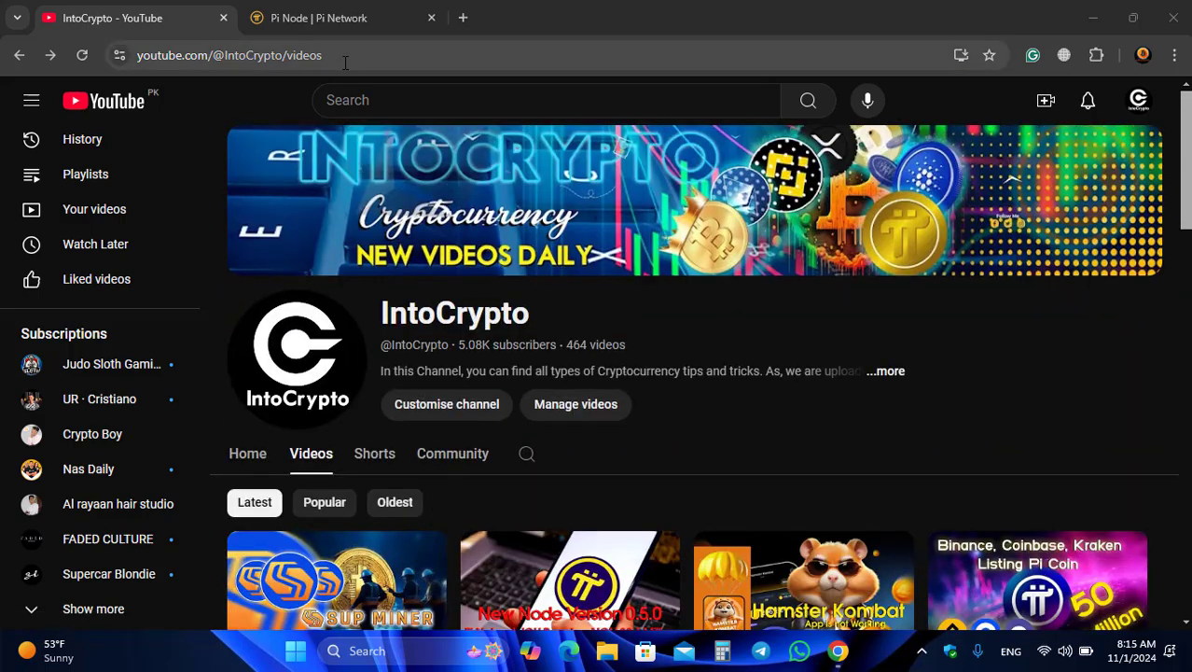
{"action": "left_click", "coordinate": [330, 25]}
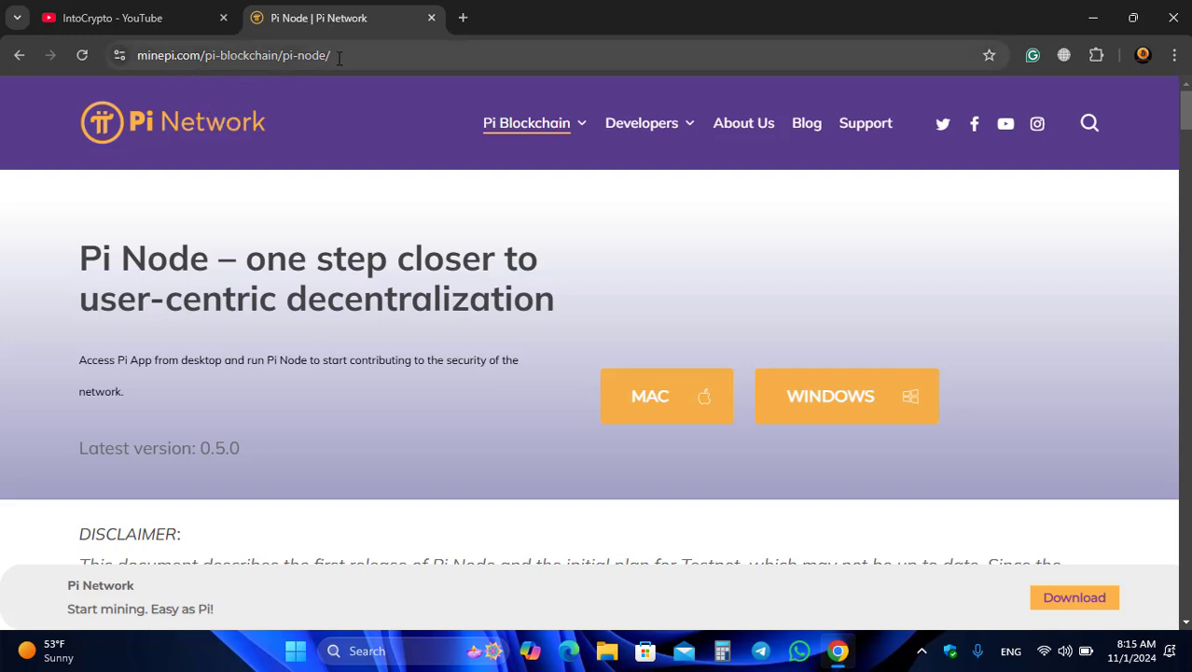
Download the Windows Pi Network Setup 0.5.0 installer through IDM into Downloads\Programs.
{"action": "left_click", "coordinate": [381, 56]}
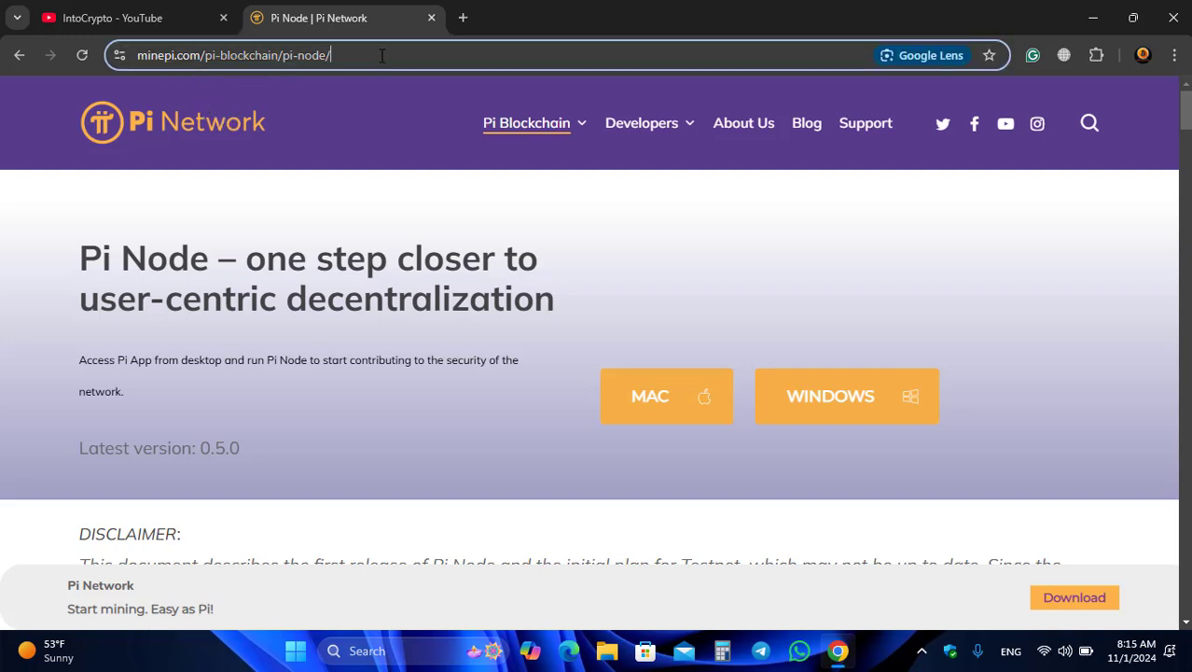
{"action": "left_click", "coordinate": [1093, 274]}
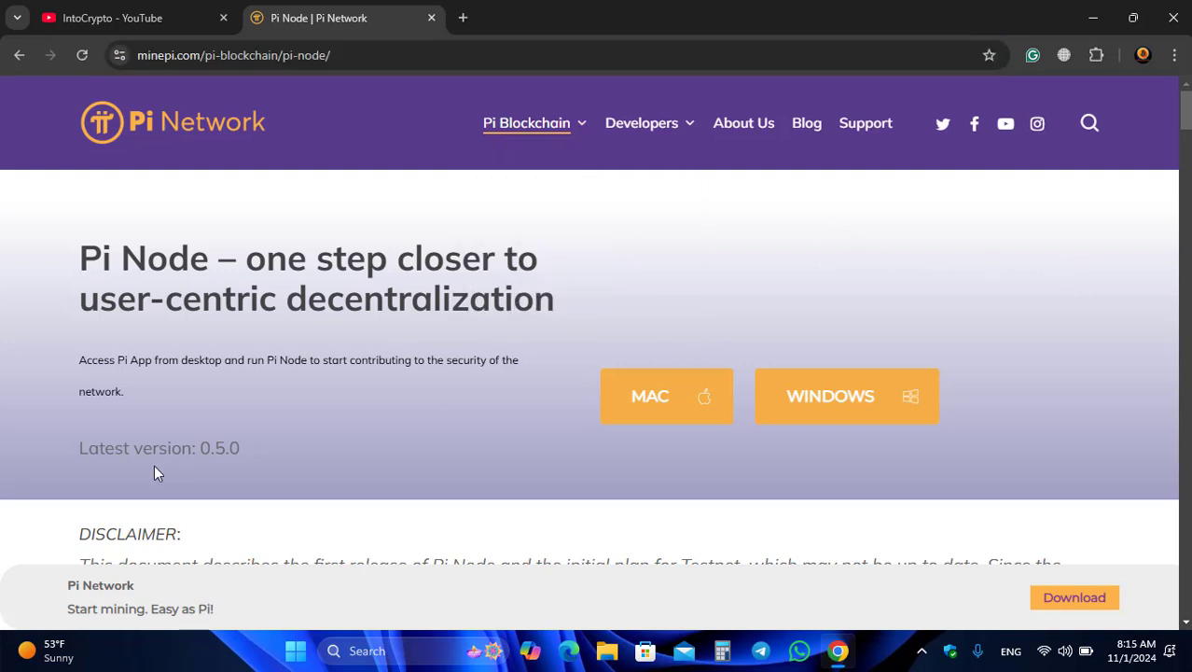
{"action": "scroll", "coordinate": [192, 461], "scroll_direction": "down", "scroll_amount": 2}
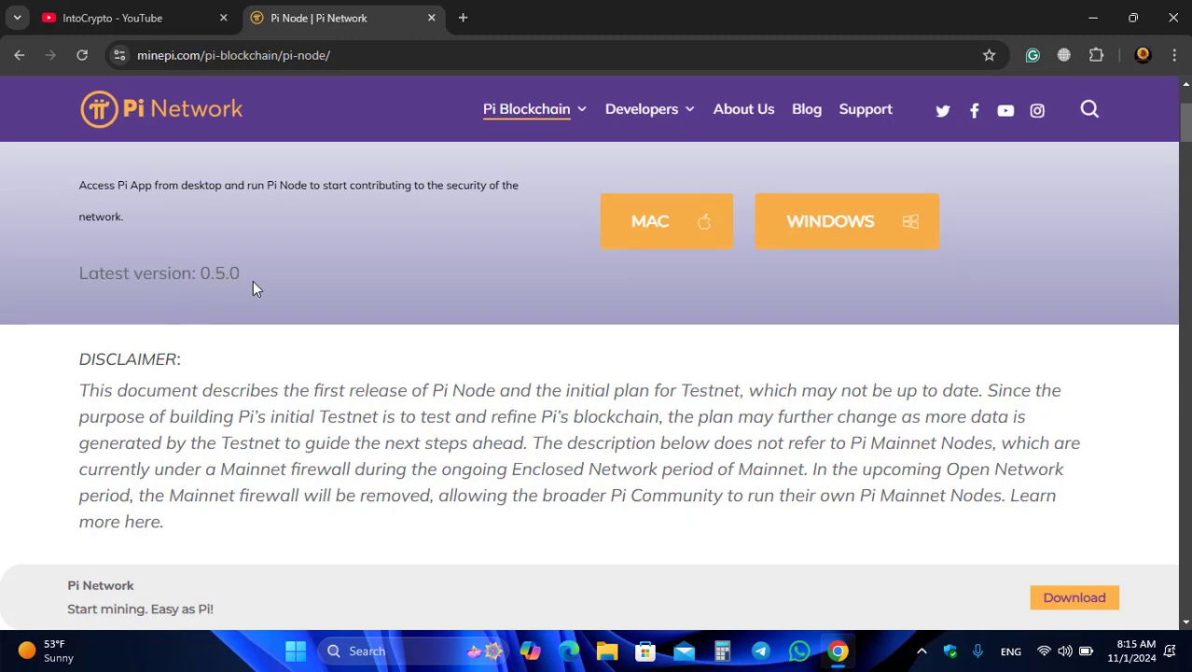
{"action": "scroll", "coordinate": [257, 287], "scroll_direction": "up", "scroll_amount": 2}
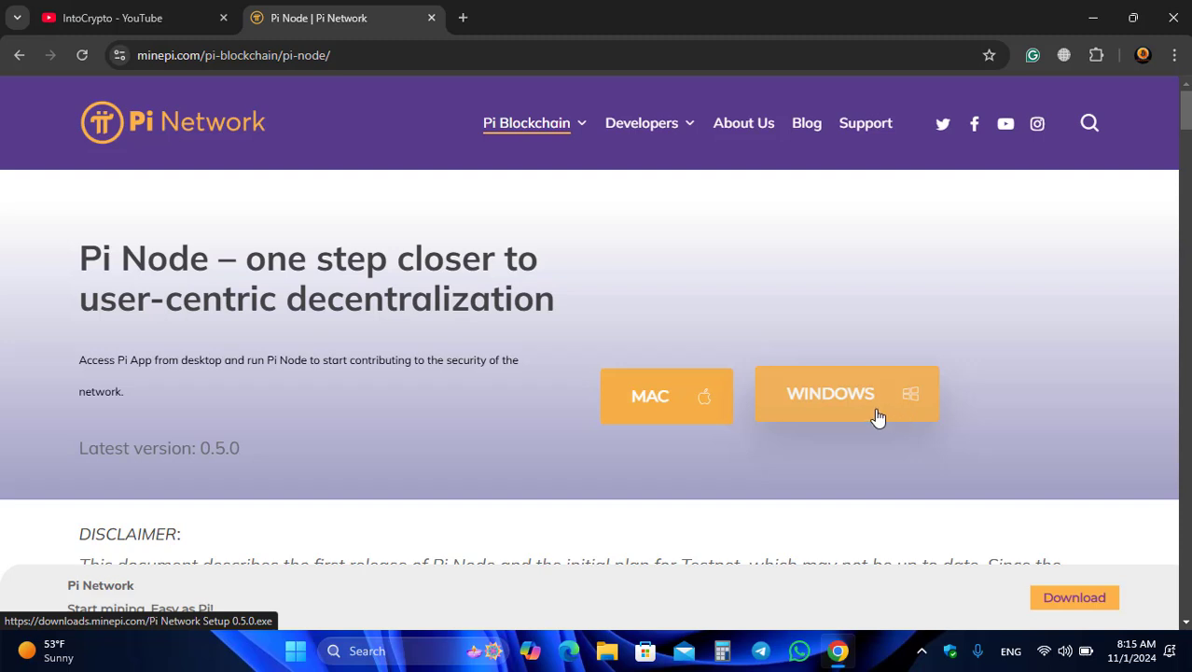
{"action": "left_click", "coordinate": [842, 413]}
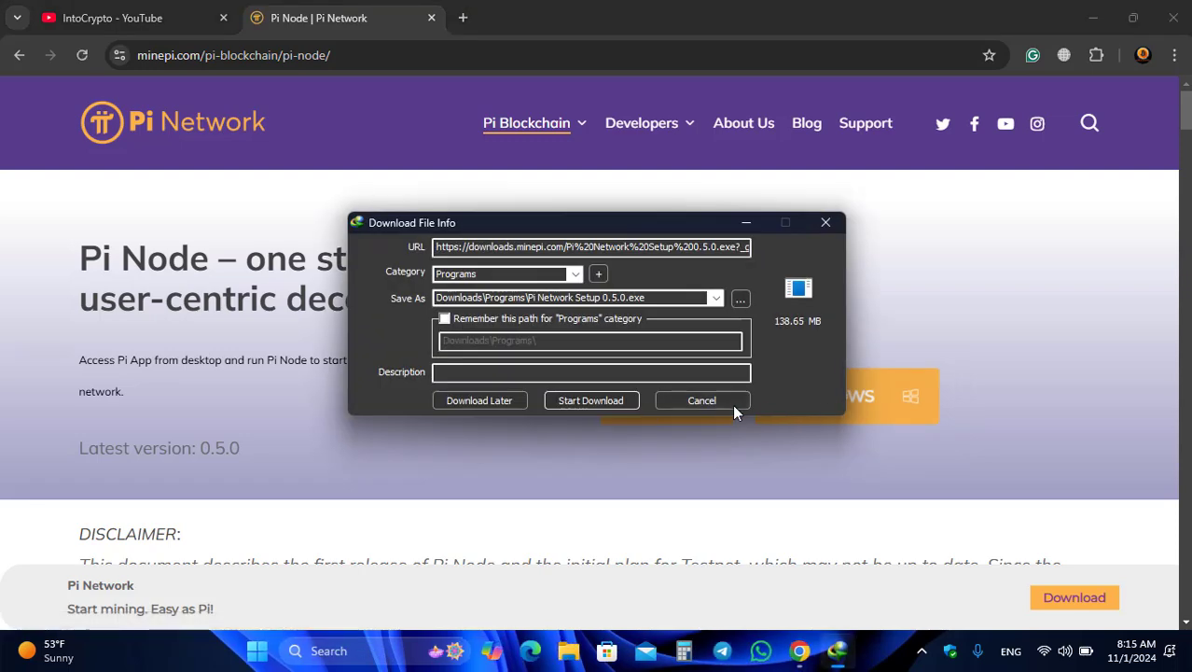
{"action": "left_click", "coordinate": [627, 408]}
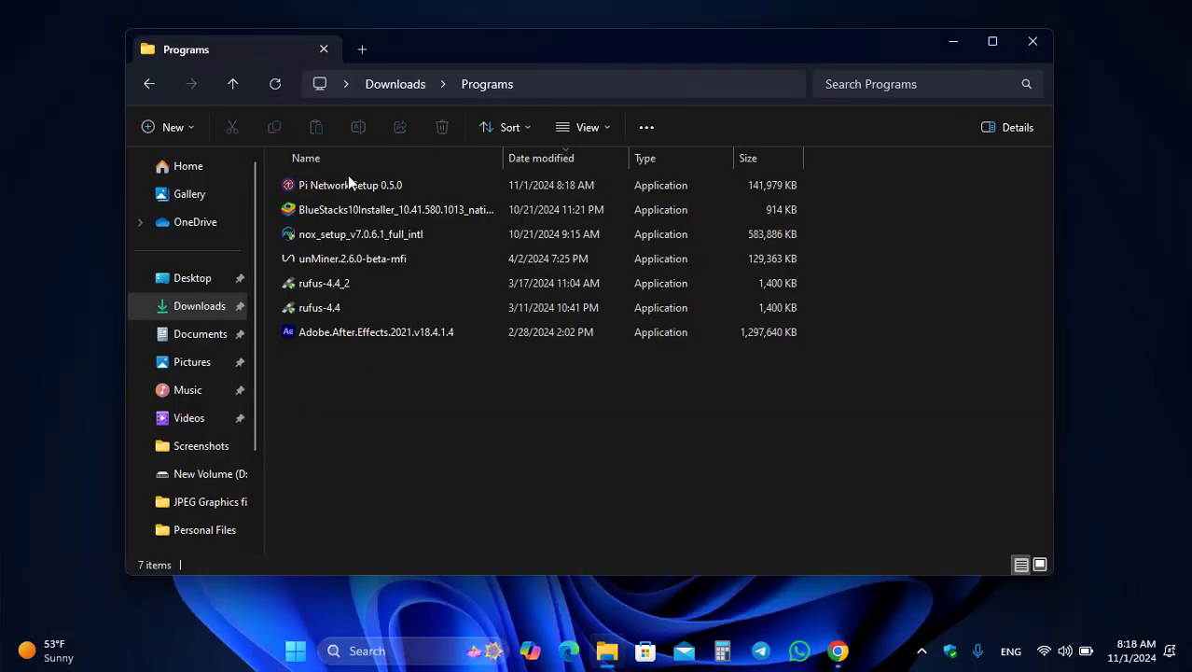
Run Pi Network Setup 0.5.0 from the Programs folder and let the installation complete.
{"action": "left_click_drag", "start_coordinate": [417, 49], "coordinate": [431, 59]}
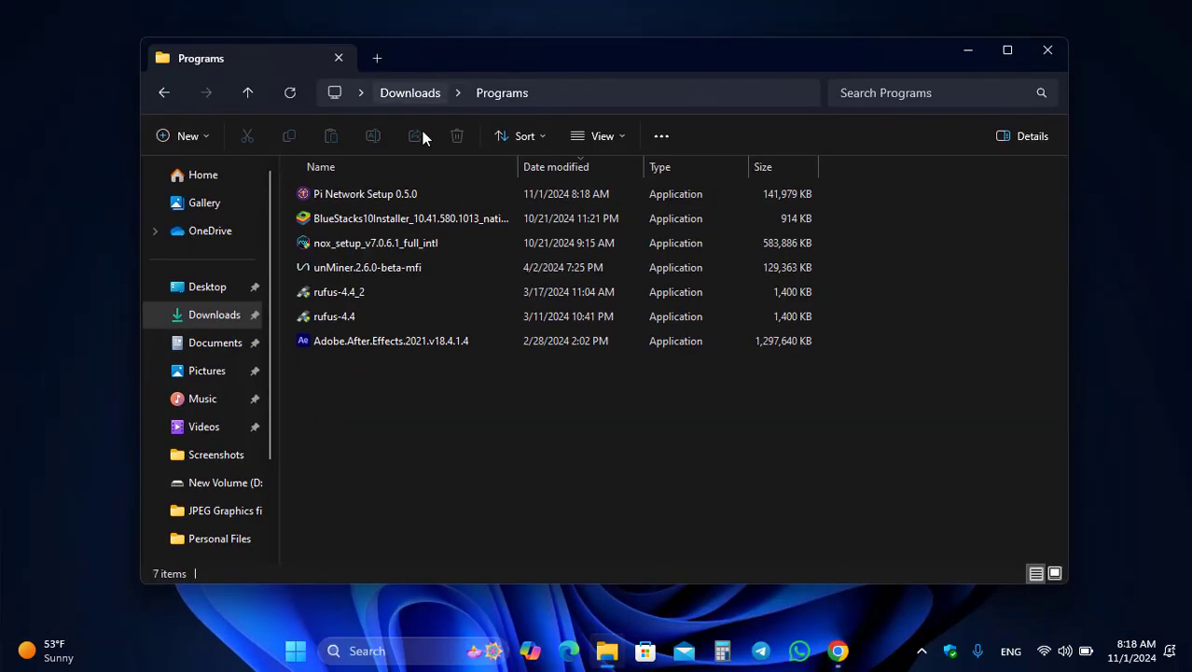
{"action": "double_click", "coordinate": [407, 194]}
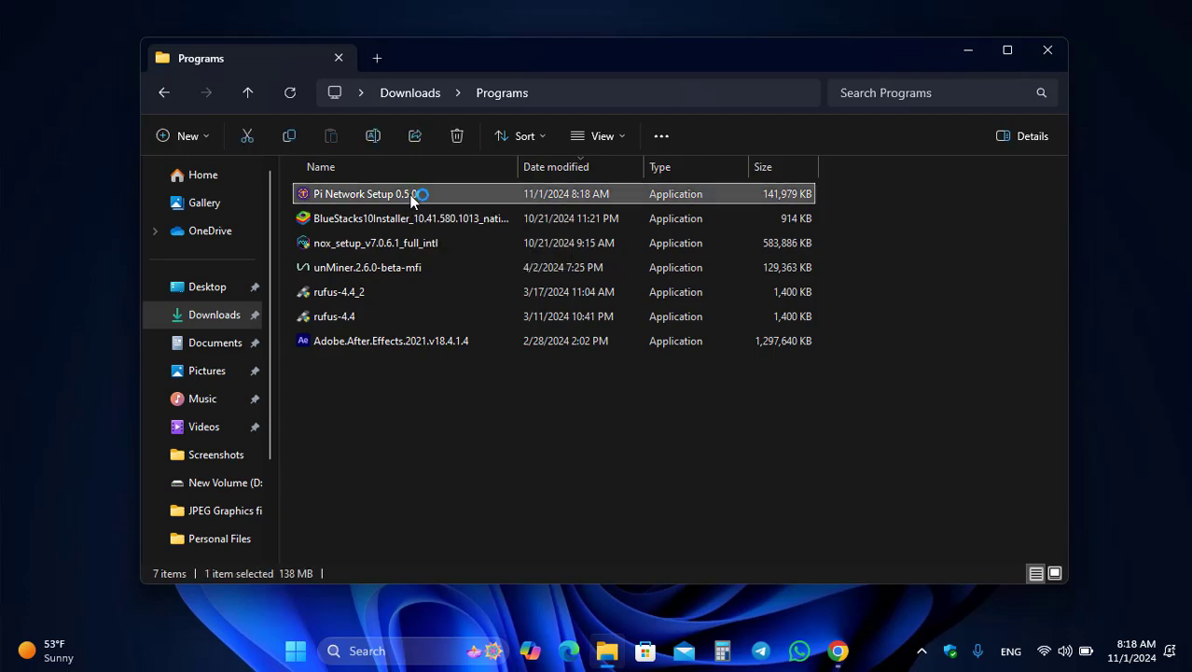
{"action": "left_click", "coordinate": [968, 50]}
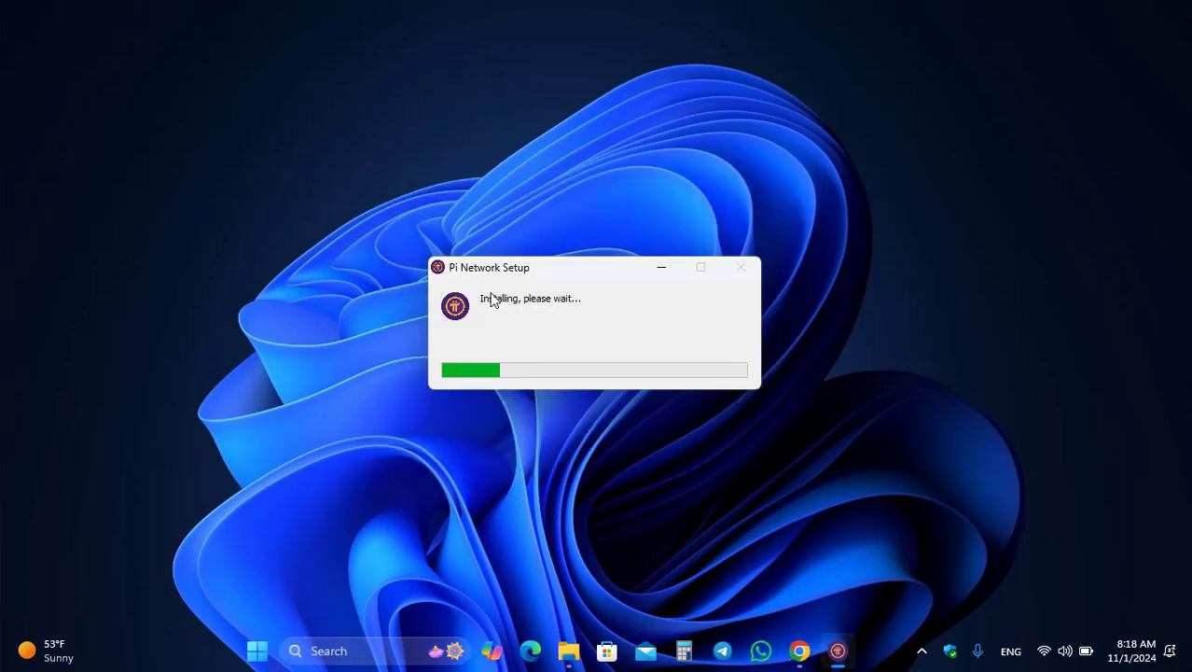
{"action": "left_click_drag", "start_coordinate": [503, 274], "coordinate": [495, 249]}
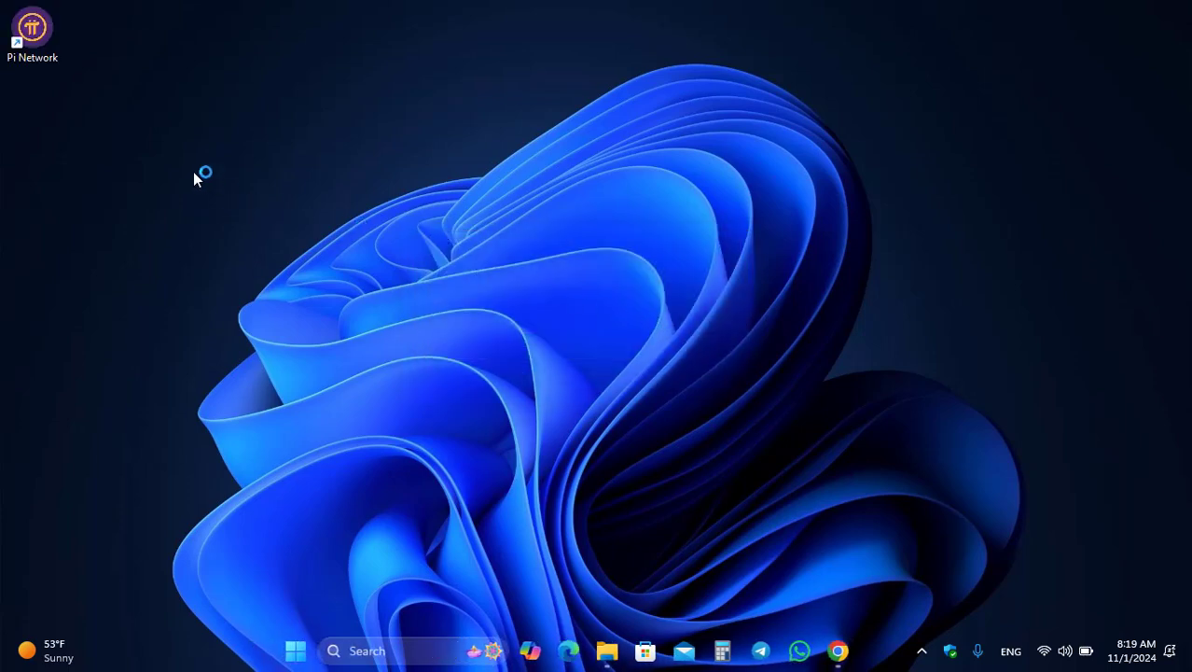
Launch Pi Network from the desktop, view the Pi Node tab, then start Login from Pi App.
{"action": "double_click", "coordinate": [51, 66]}
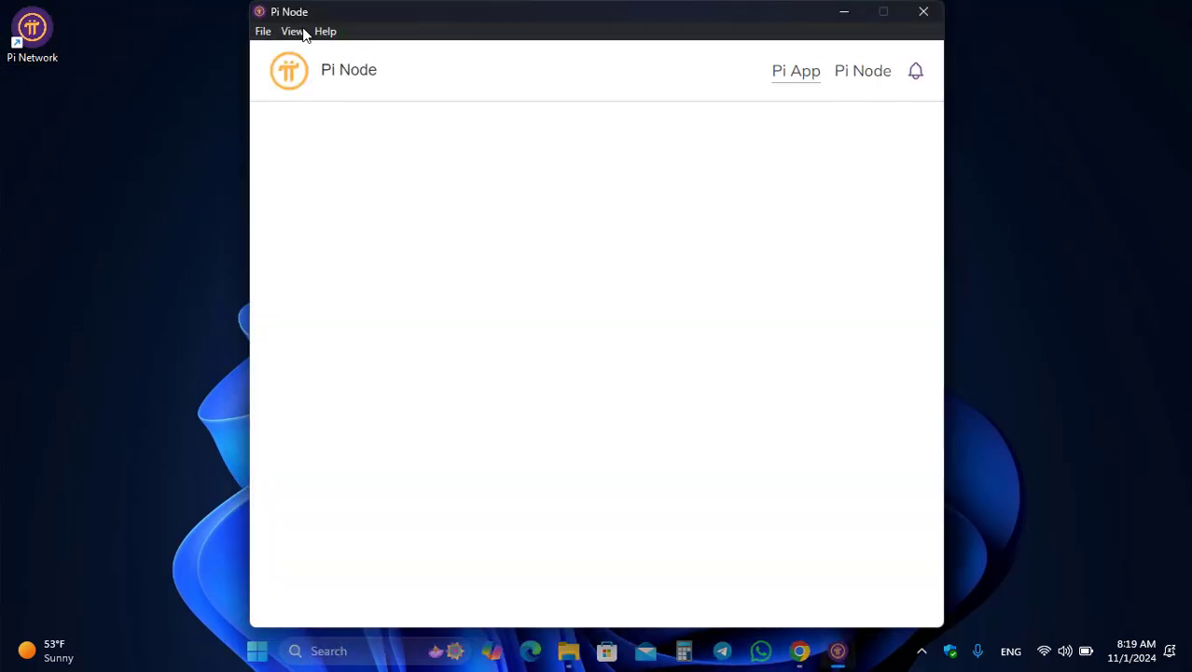
{"action": "left_click_drag", "start_coordinate": [331, 18], "coordinate": [328, 22]}
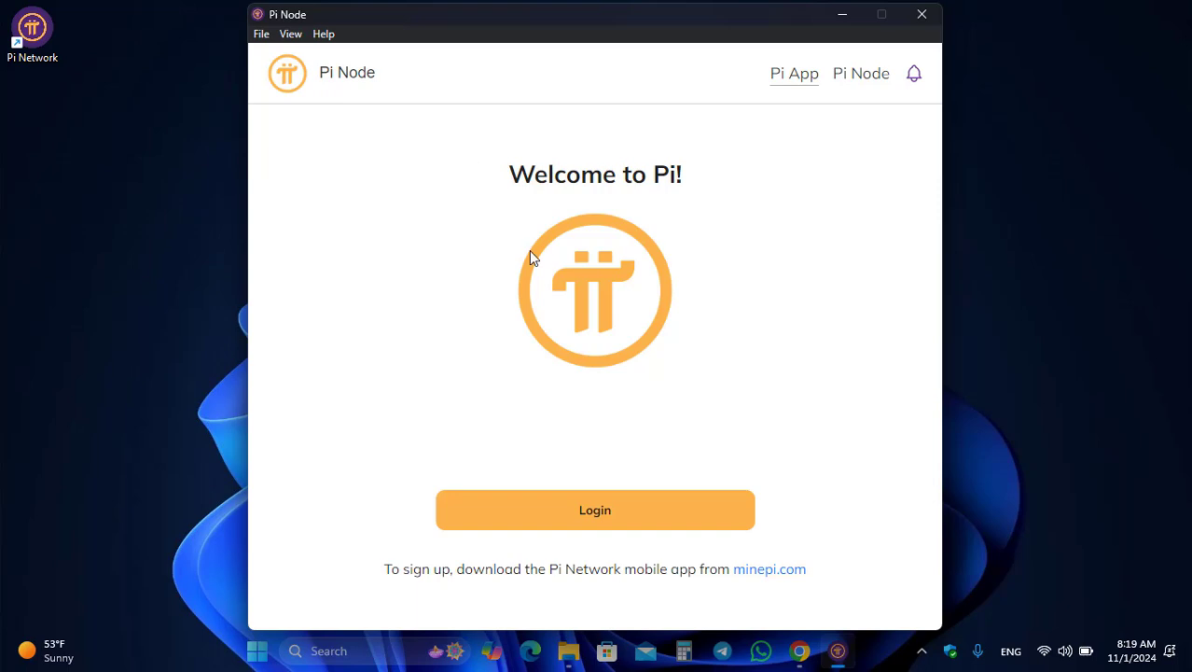
{"action": "left_click", "coordinate": [846, 84]}
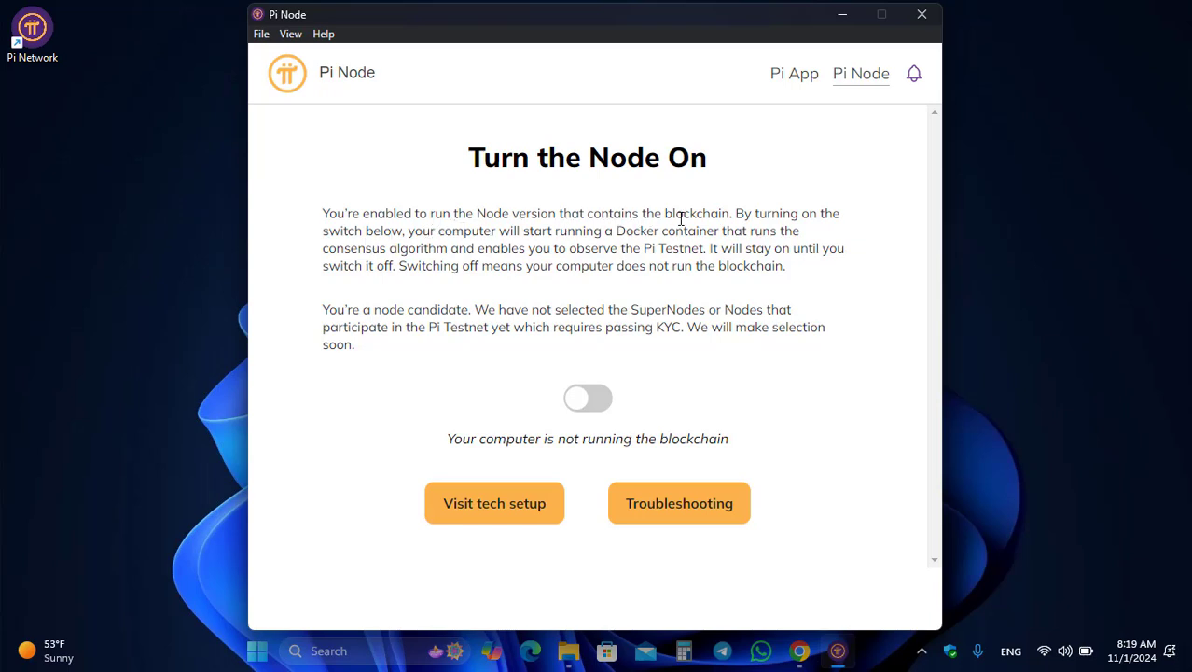
{"action": "left_click", "coordinate": [792, 85]}
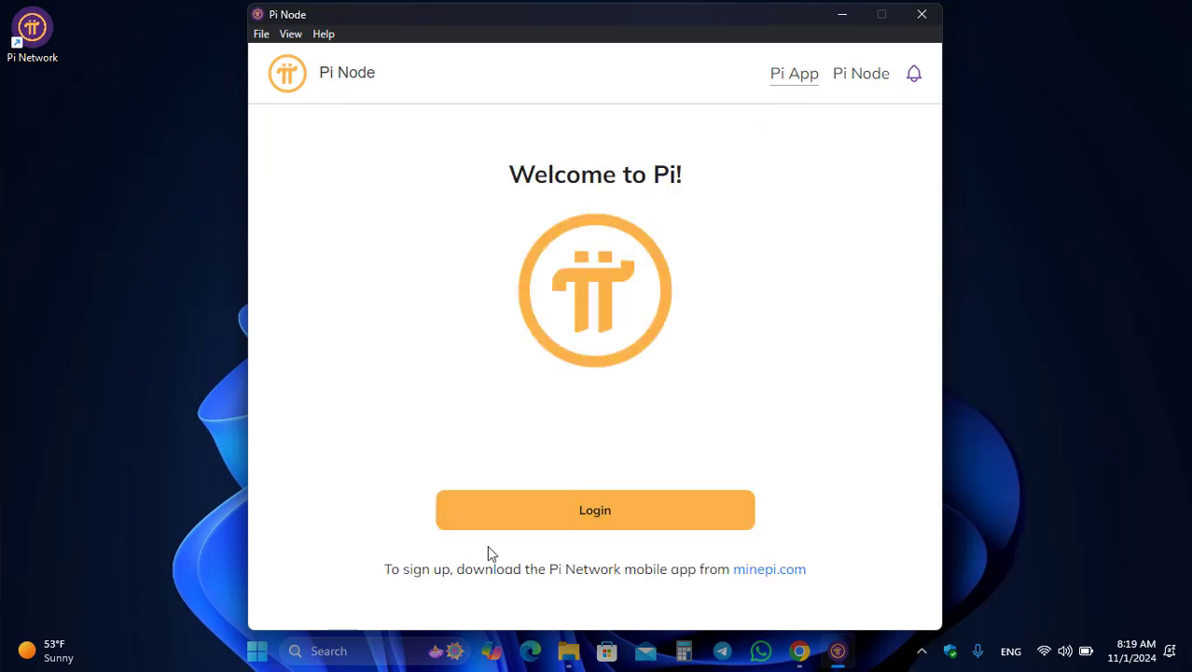
{"action": "left_click", "coordinate": [528, 525]}
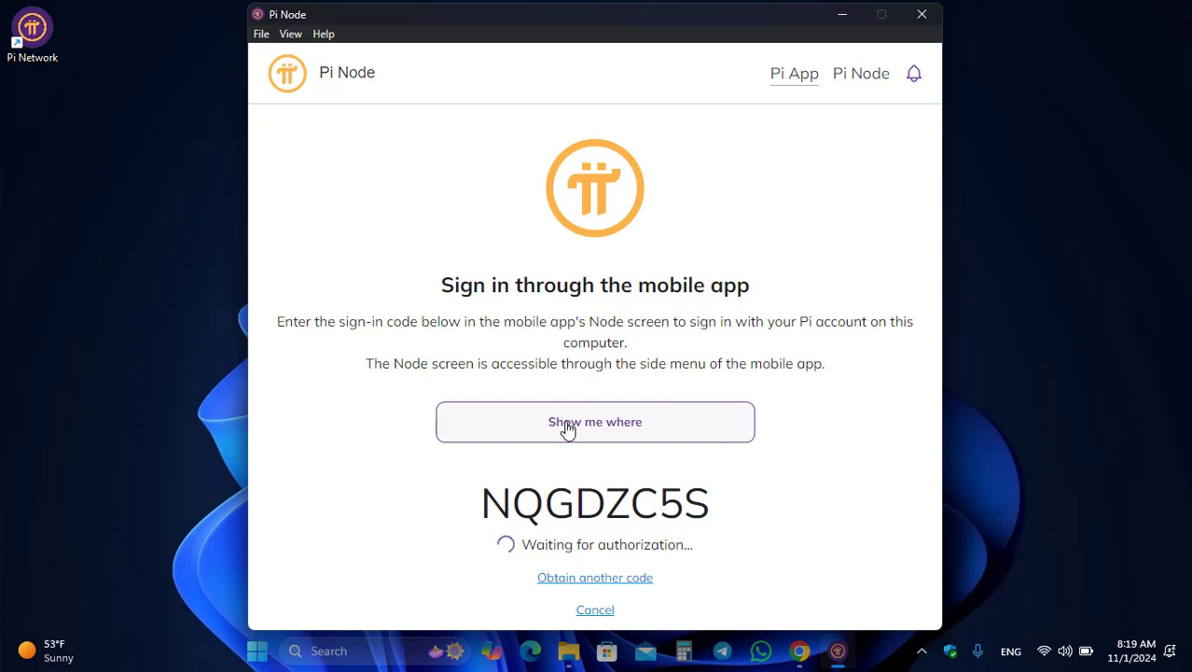
Select the one-time sign-in code and authorize it in the mobile app's Node screen.
{"action": "double_click", "coordinate": [586, 504]}
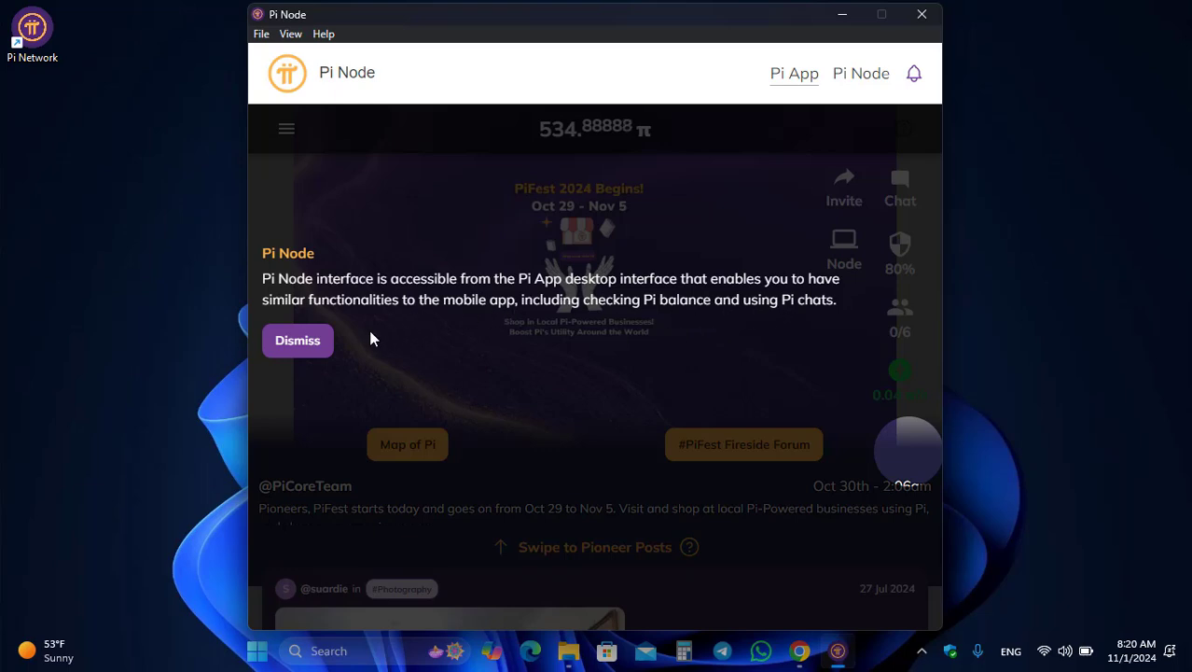
Dismiss the Pi Node notice, view the submitted node application, and return to Pi App home.
{"action": "left_click", "coordinate": [332, 346]}
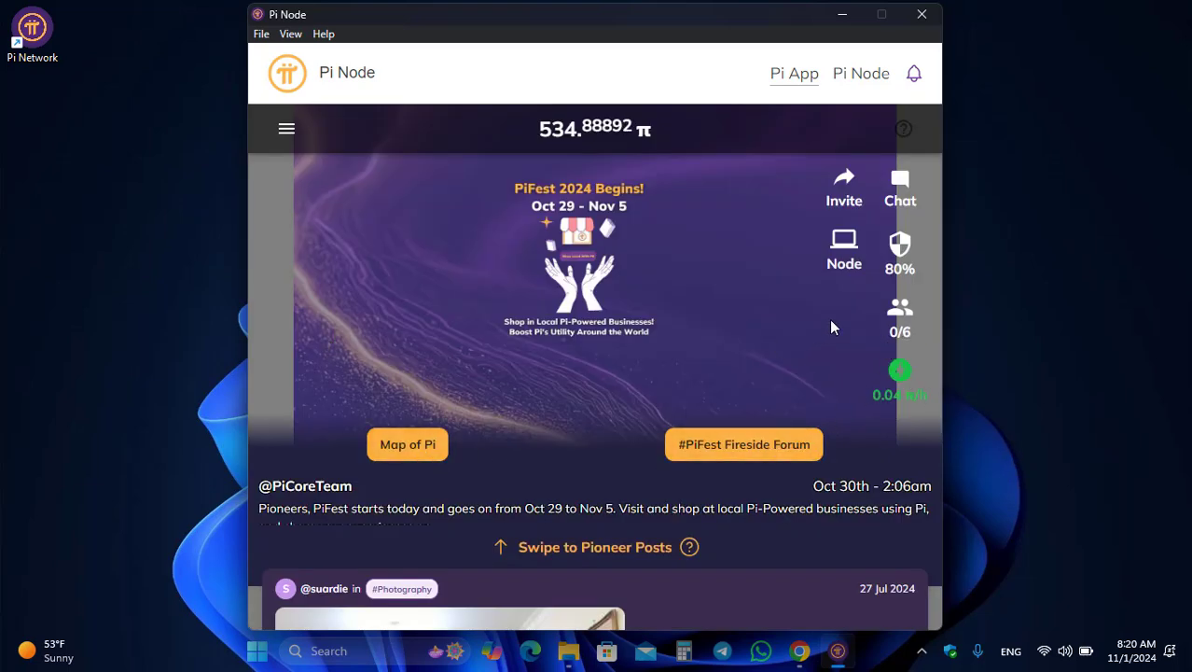
{"action": "left_click", "coordinate": [851, 261]}
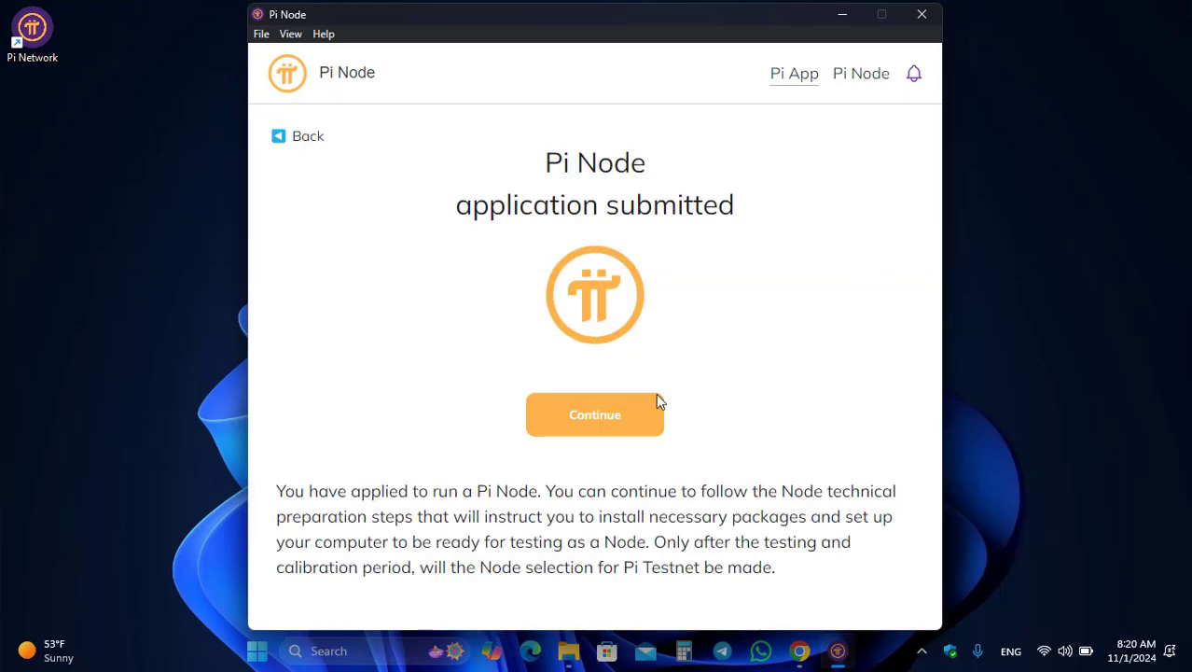
{"action": "left_click", "coordinate": [617, 432]}
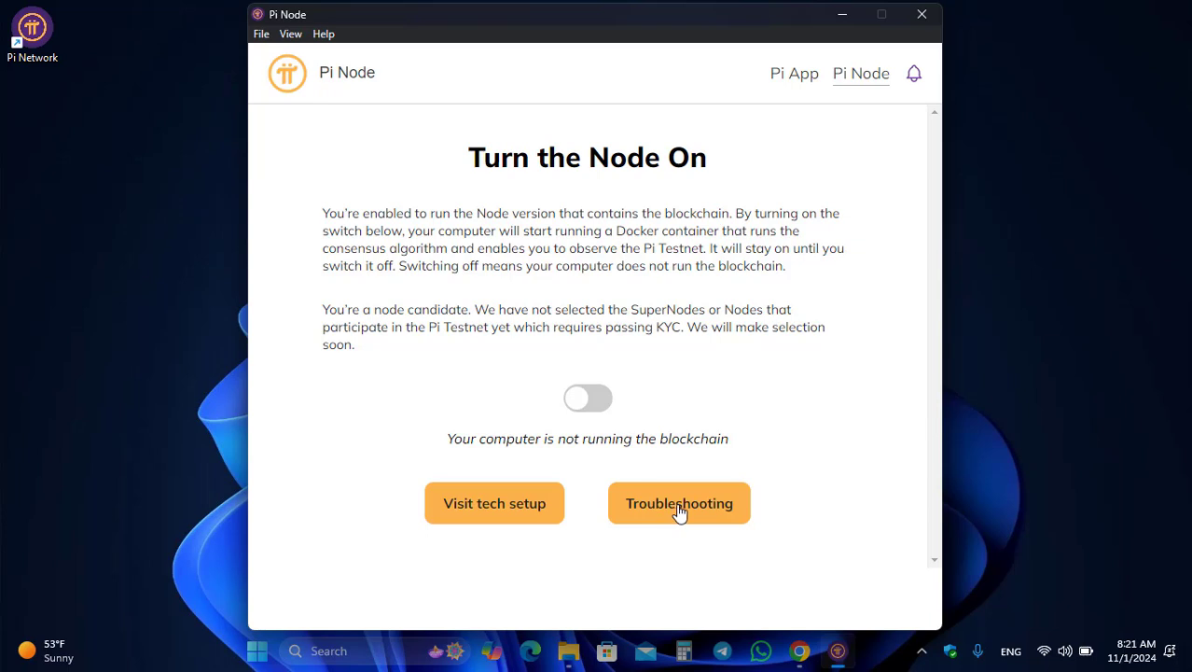
{"action": "left_click", "coordinate": [783, 84]}
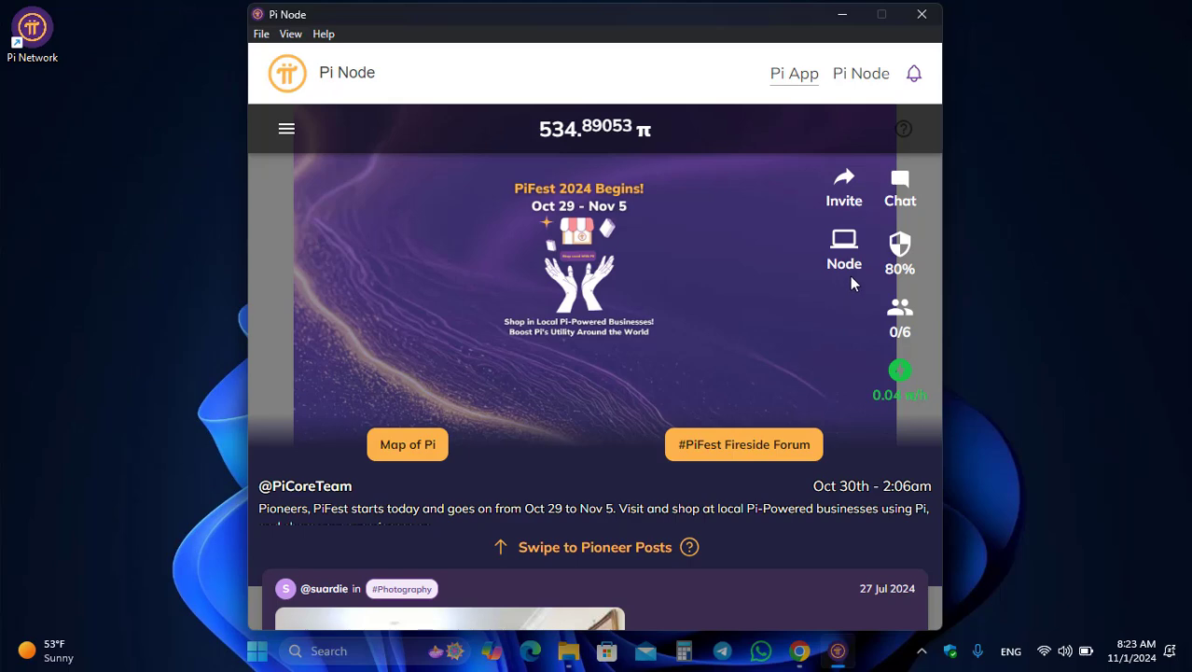
Open the Node section and continue past the application-submitted page to Turn the Node On.
{"action": "left_click", "coordinate": [848, 260]}
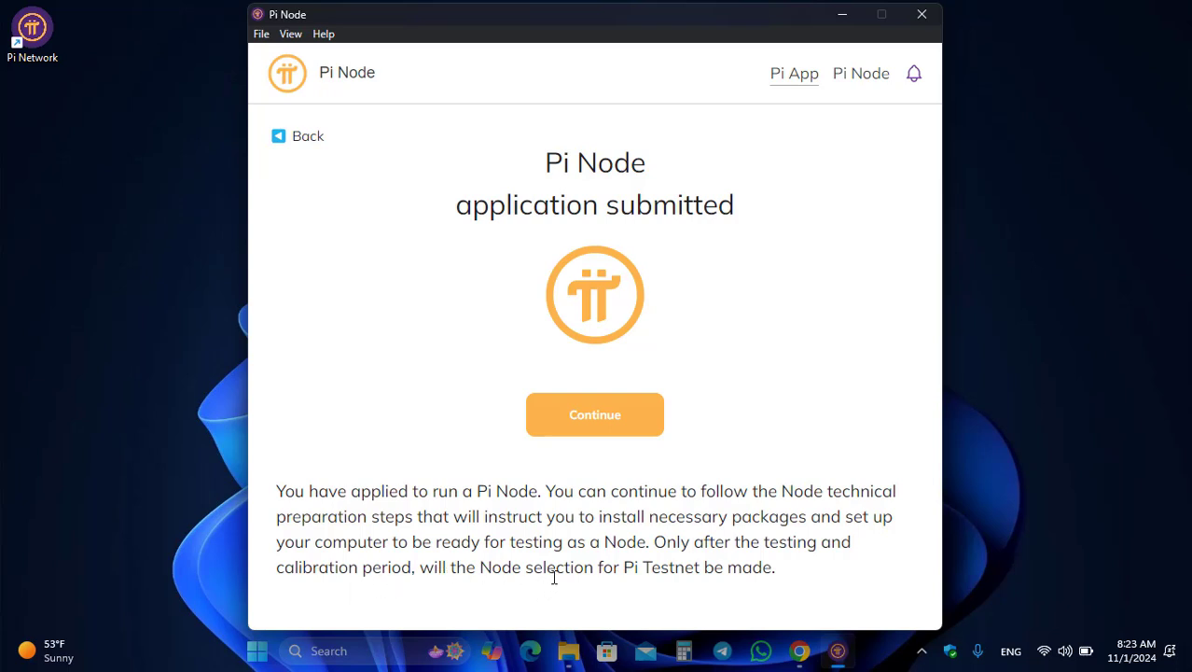
{"action": "left_click", "coordinate": [606, 420]}
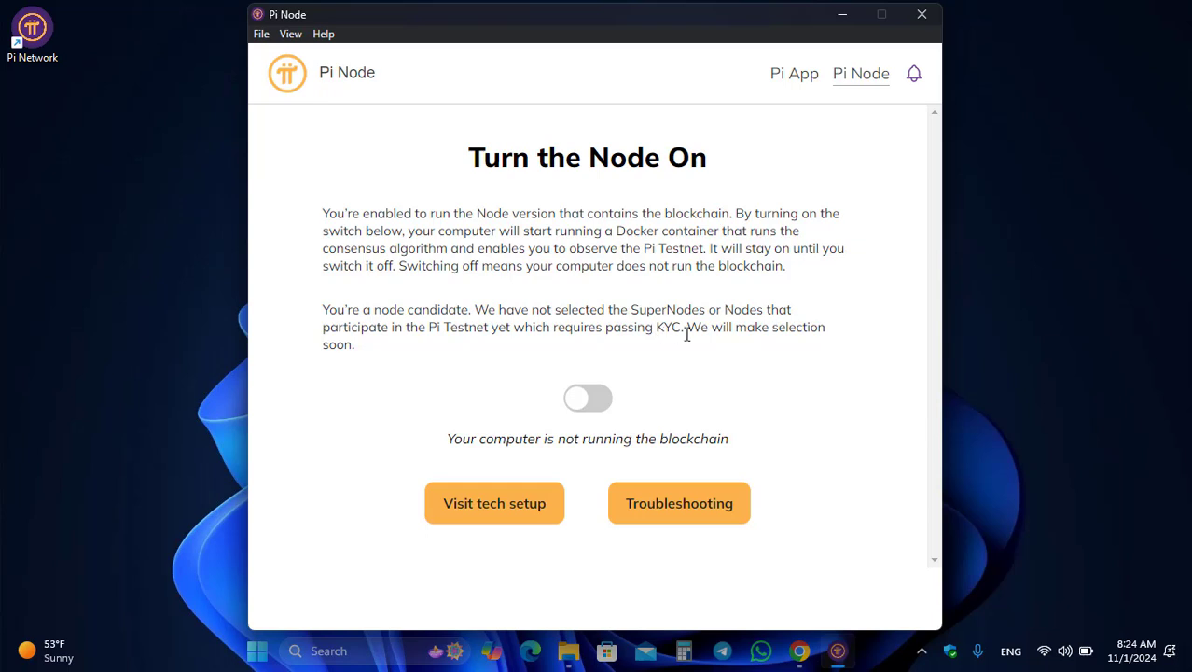
Turn the node switch on and bring up the Visit tech setup steps.
{"action": "left_click", "coordinate": [596, 413]}
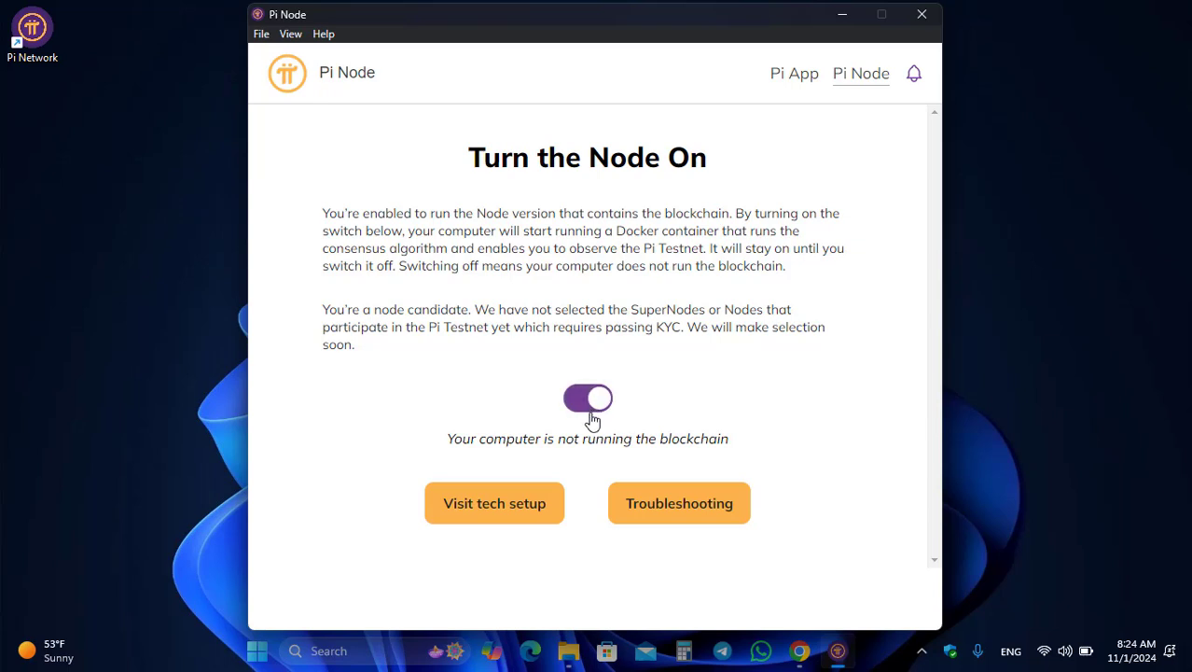
{"action": "left_click", "coordinate": [532, 517]}
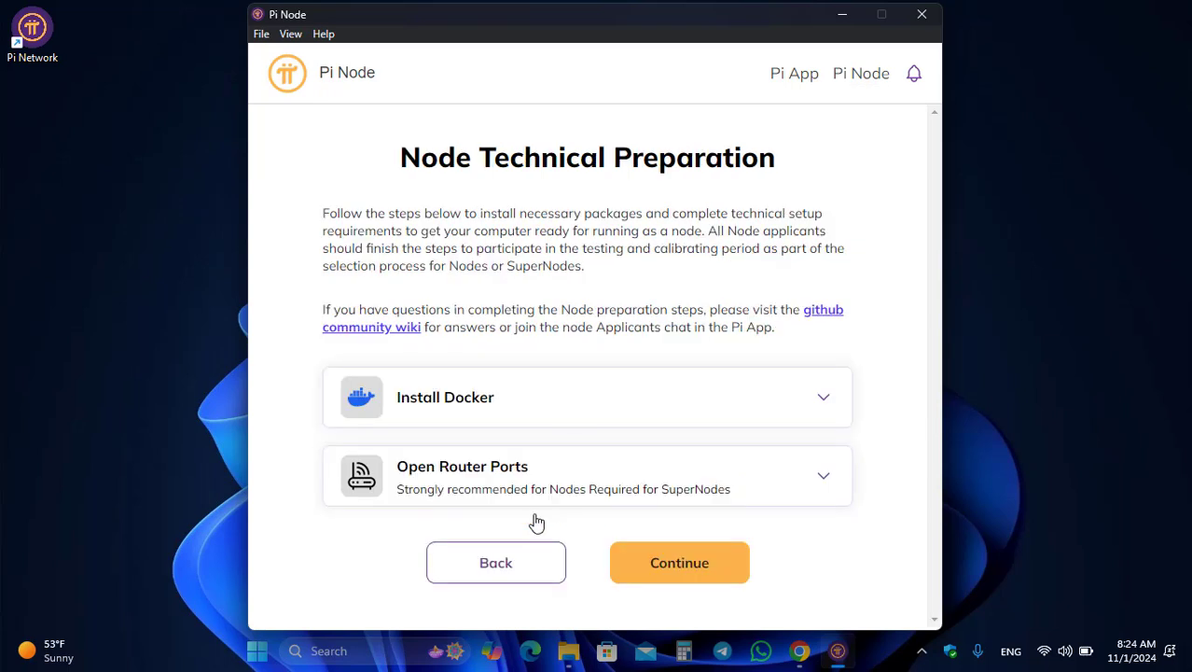